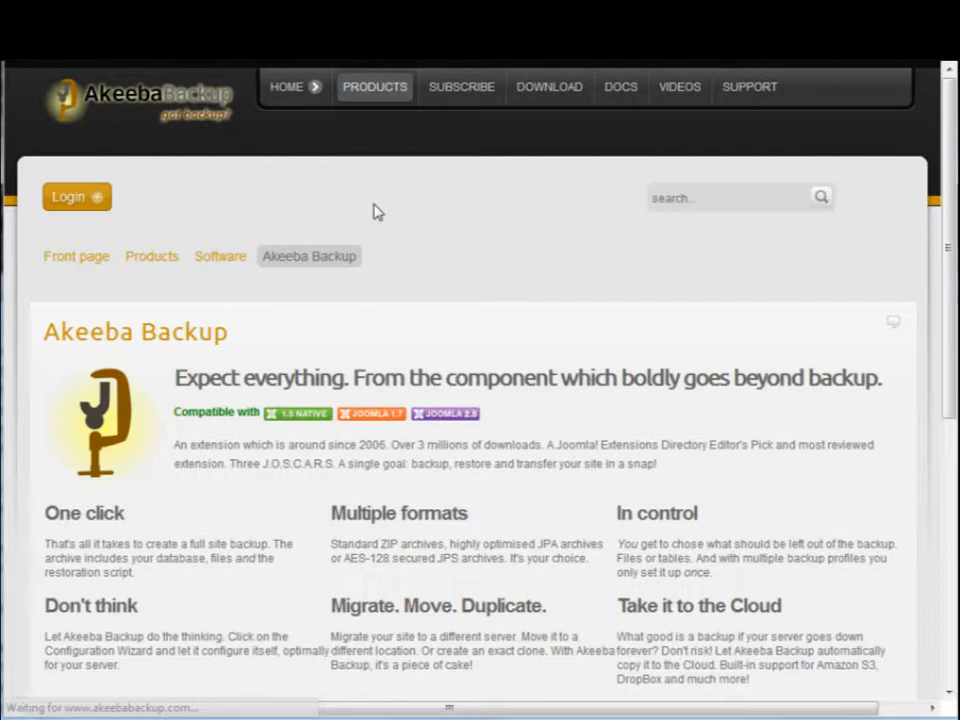
Step: Open the list of Akeeba Backup releases from the official releases on the Akeeba website's download page
scroll(378, 211, down, 2)
scroll(338, 281, down, 4)
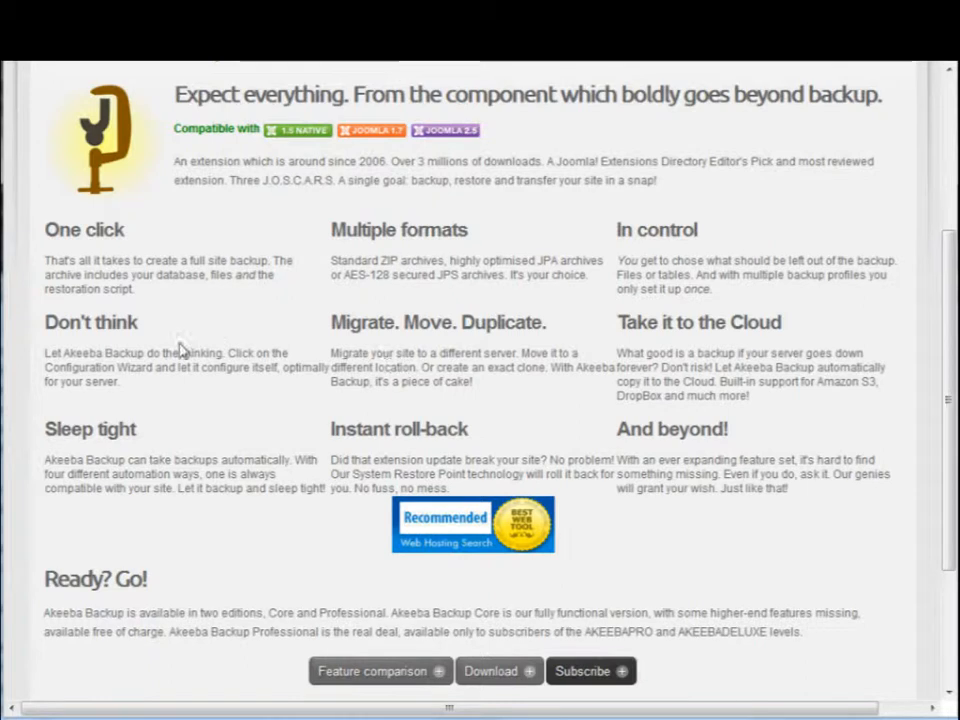
scroll(144, 336, up, 5)
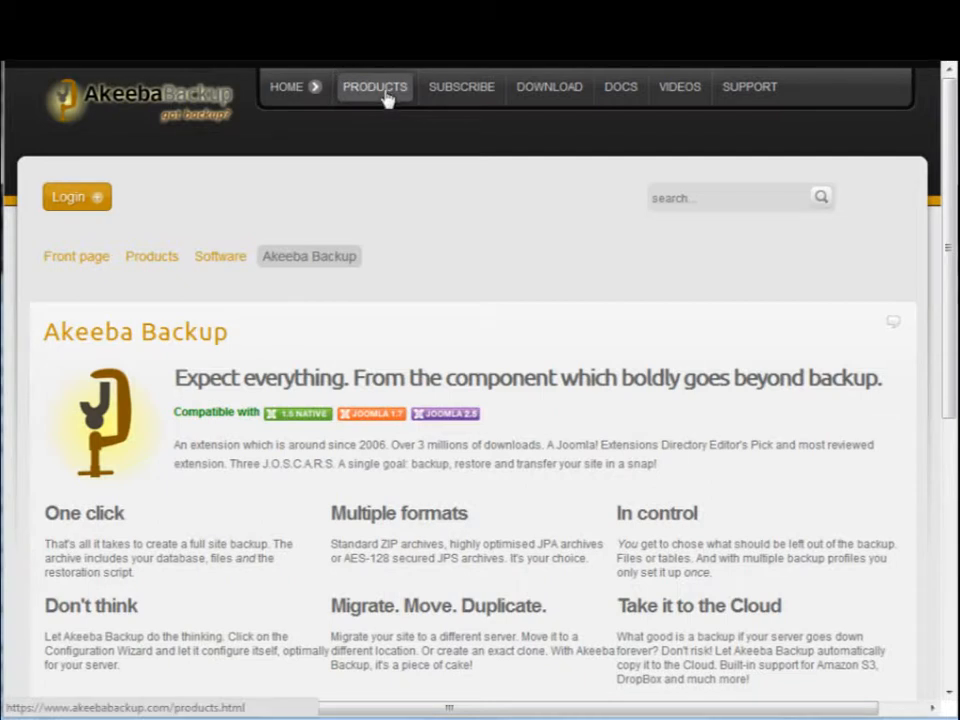
click(551, 100)
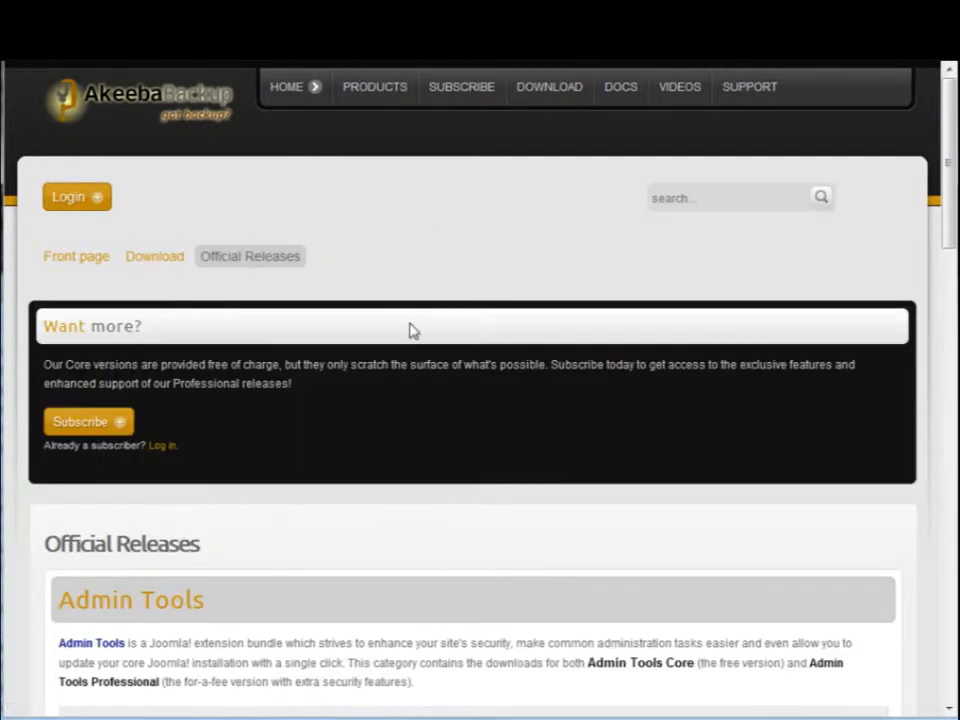
scroll(350, 310, down, 4)
scroll(358, 318, down, 2)
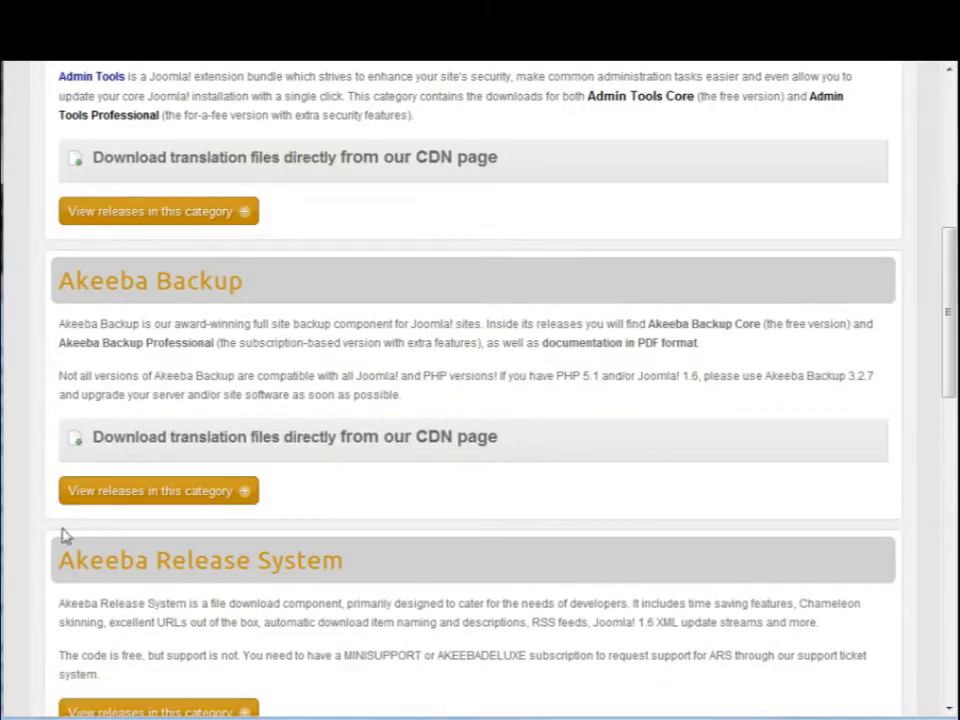
click(100, 496)
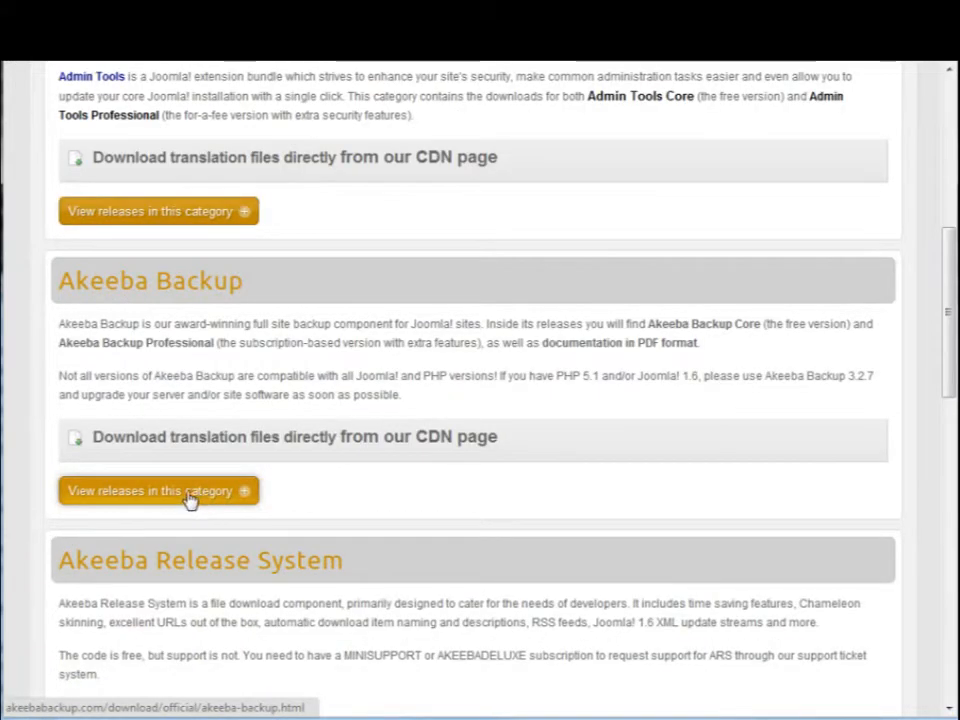
Step: Open the file list of the 3.4.3 (Stable) release of Akeeba Backup
scroll(252, 422, down, 3)
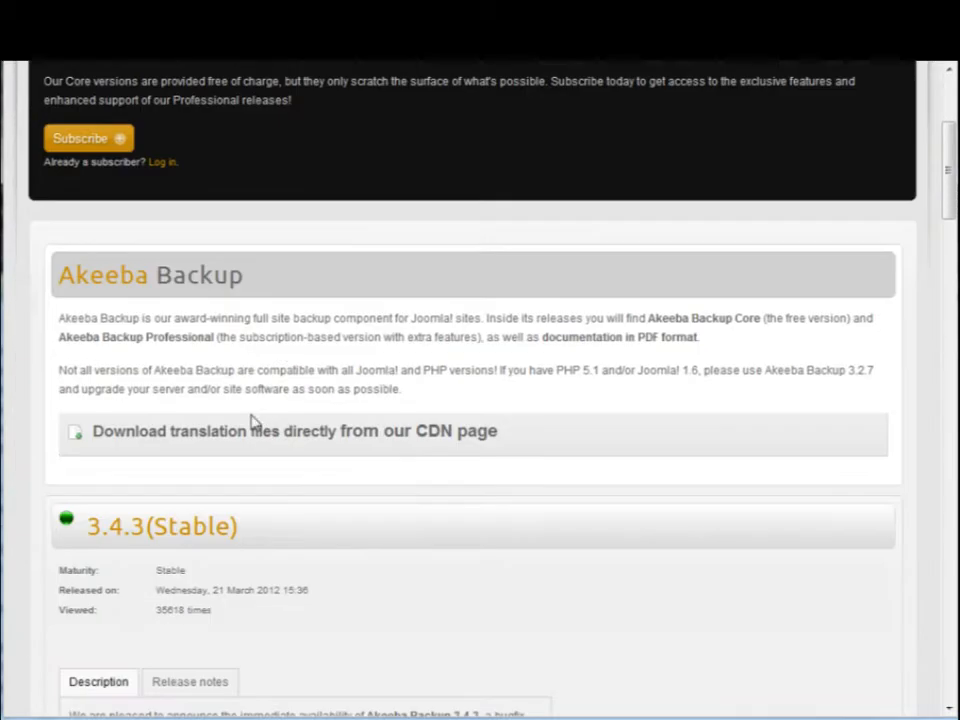
scroll(258, 413, down, 2)
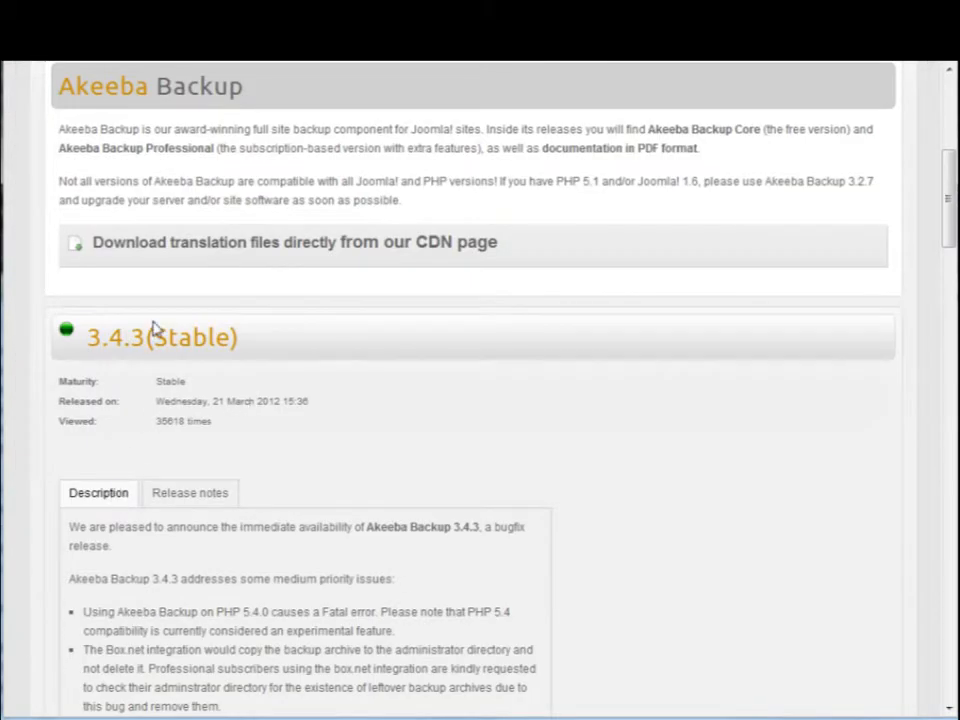
scroll(165, 375, down, 3)
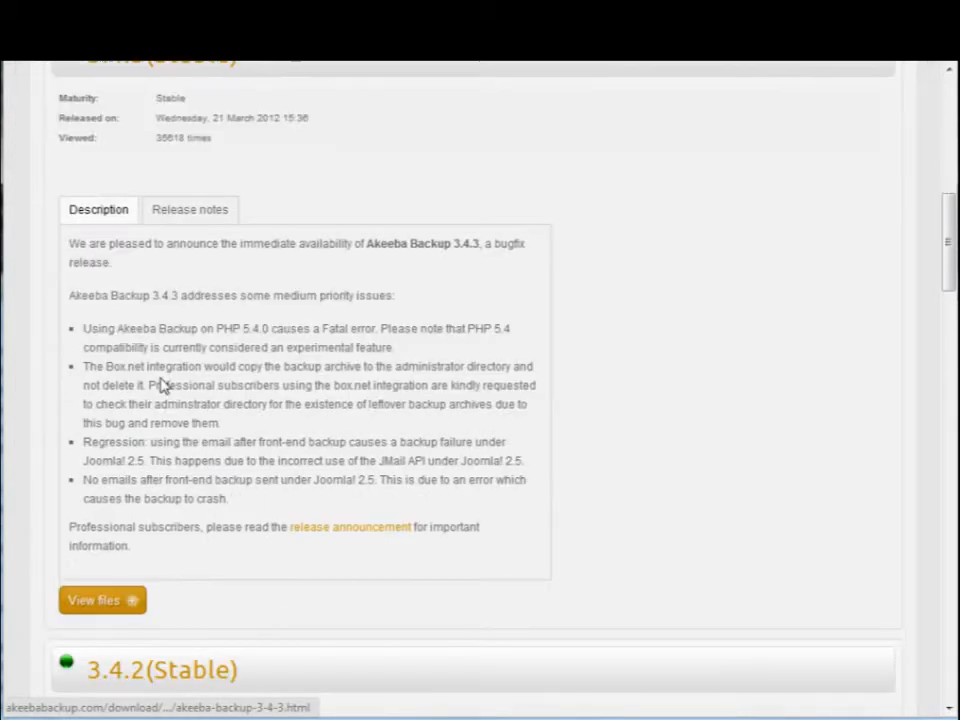
click(101, 611)
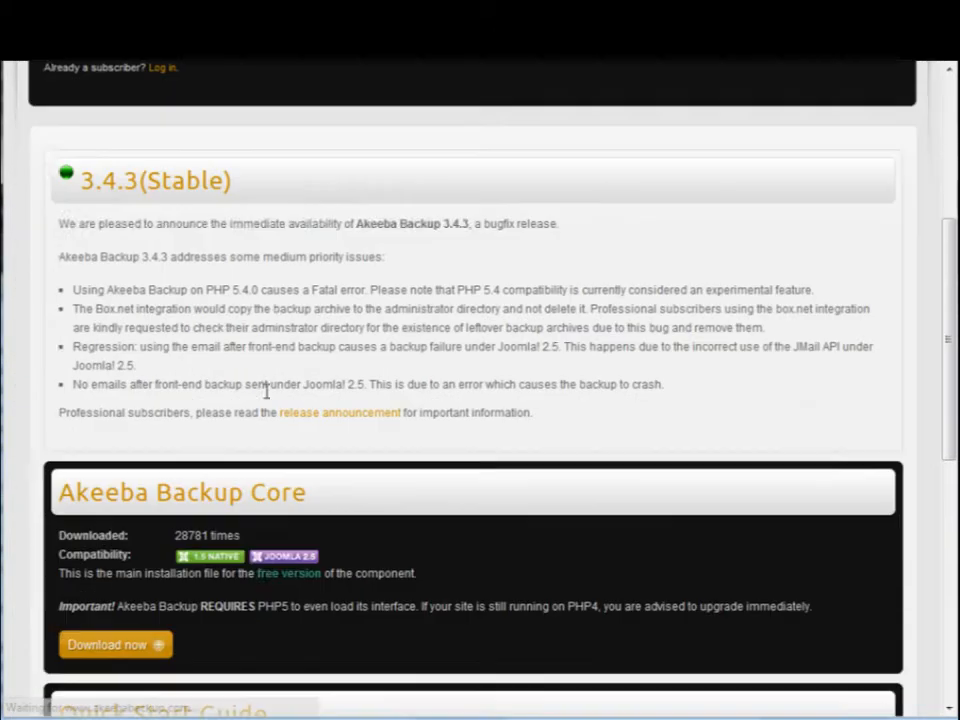
Step: Download the free Akeeba Backup Core installation package for version 3.4.3
scroll(268, 392, down, 3)
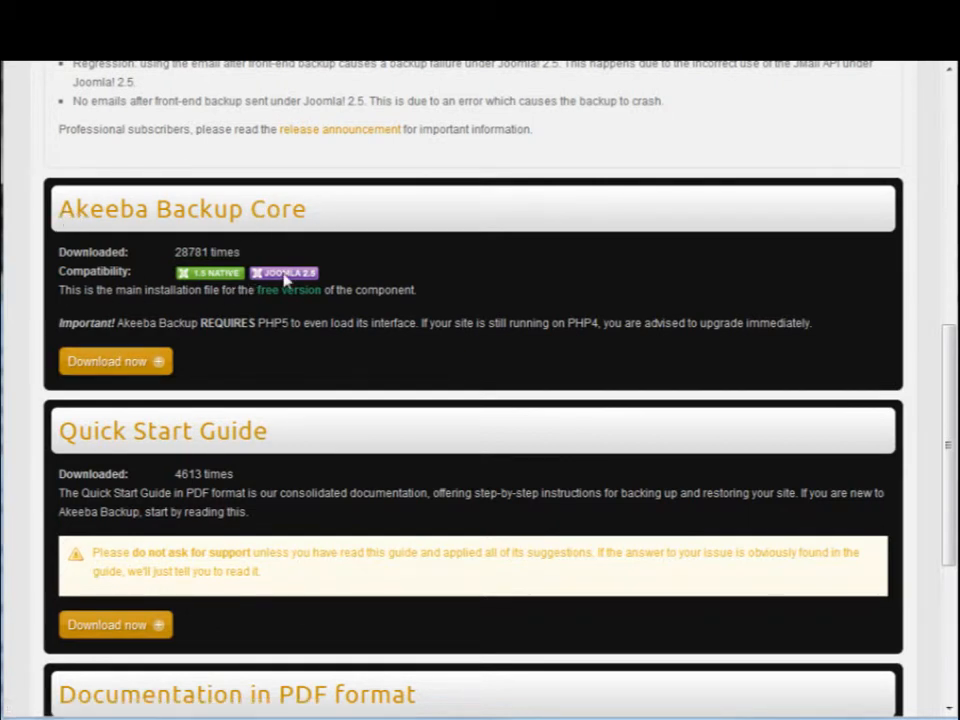
click(98, 362)
scroll(160, 379, down, 2)
scroll(180, 440, down, 3)
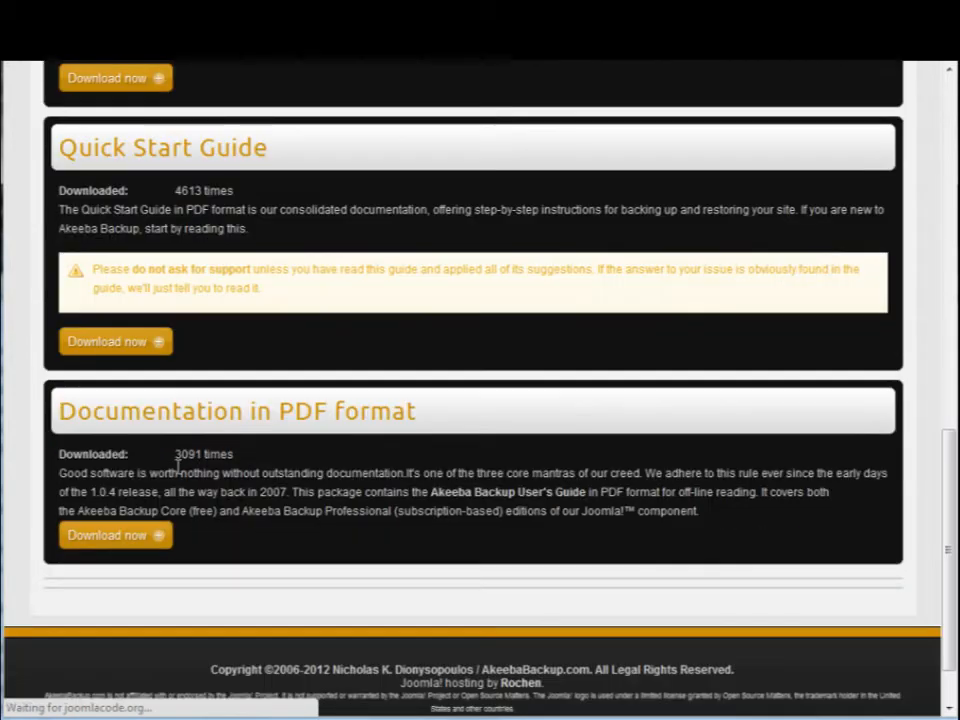
scroll(214, 396, up, 2)
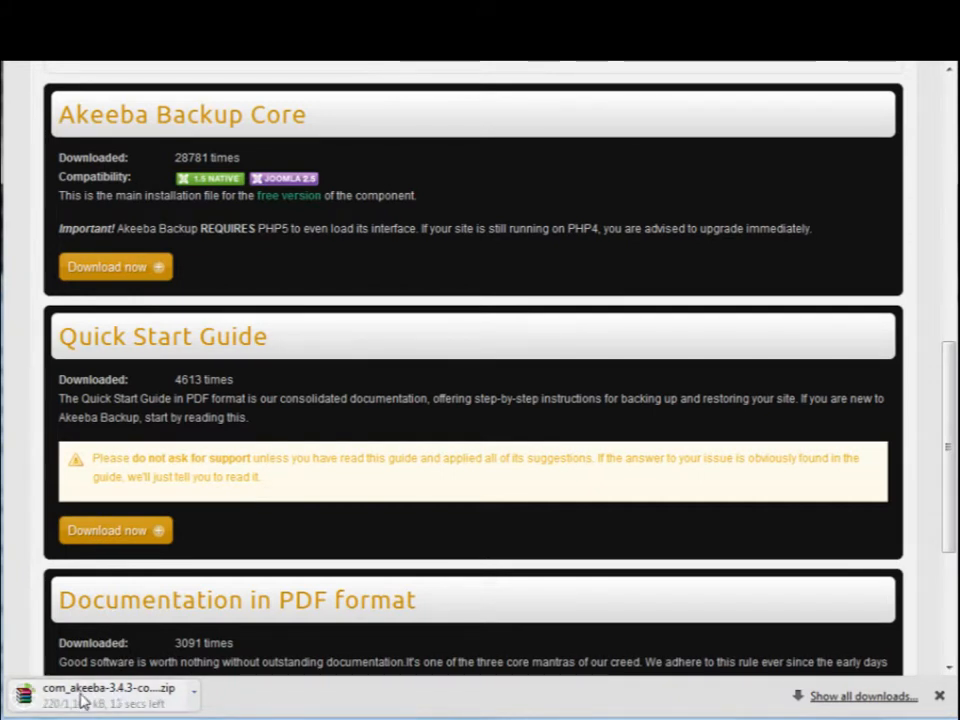
scroll(289, 480, up, 2)
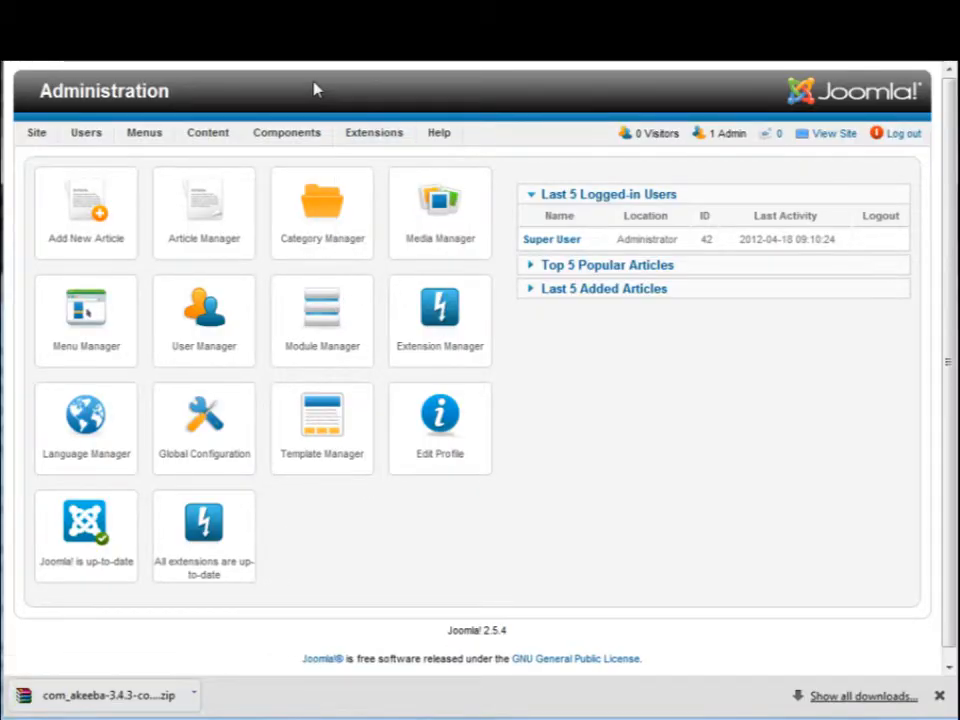
Step: Upload and install the package file com_akeeba-3.4.3-core.zip through the Extension Manager in the Joomla administration
mouse_move(375, 137)
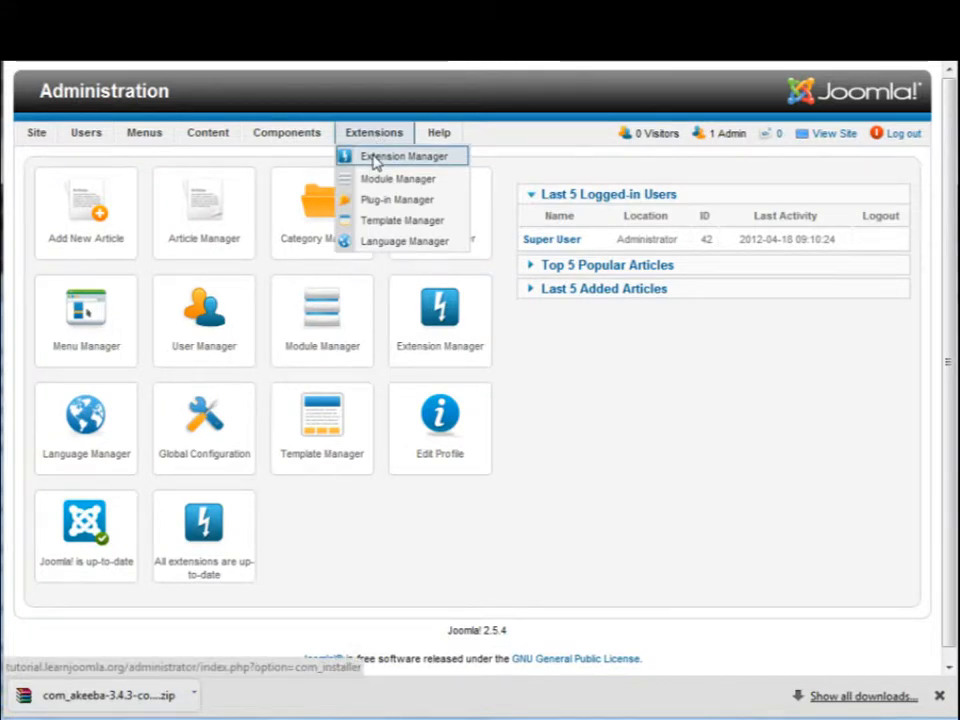
click(375, 160)
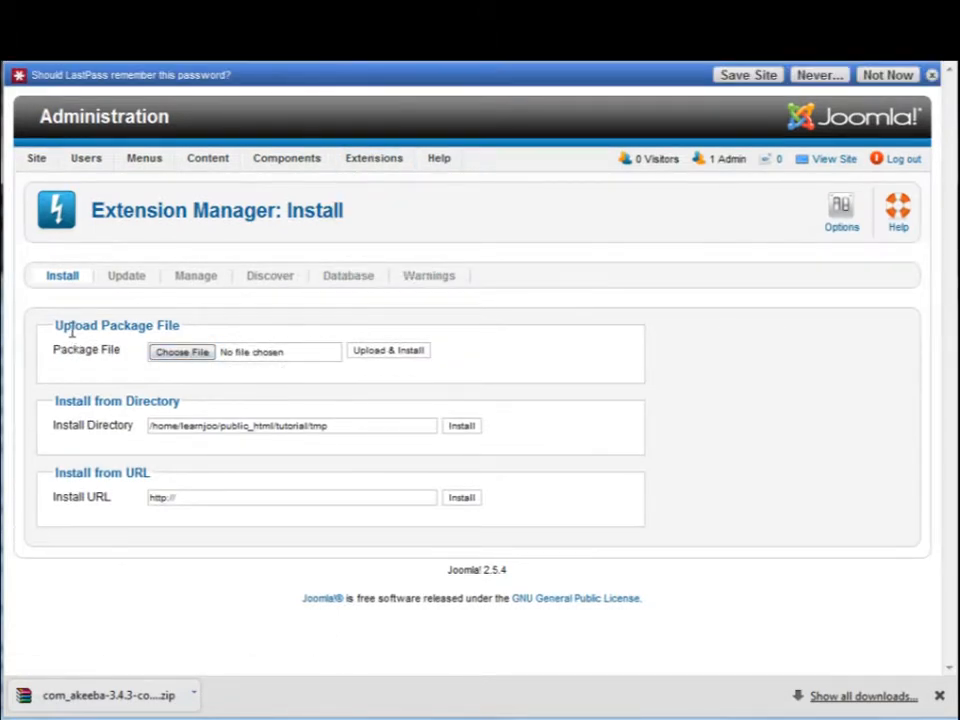
mouse_move(386, 163)
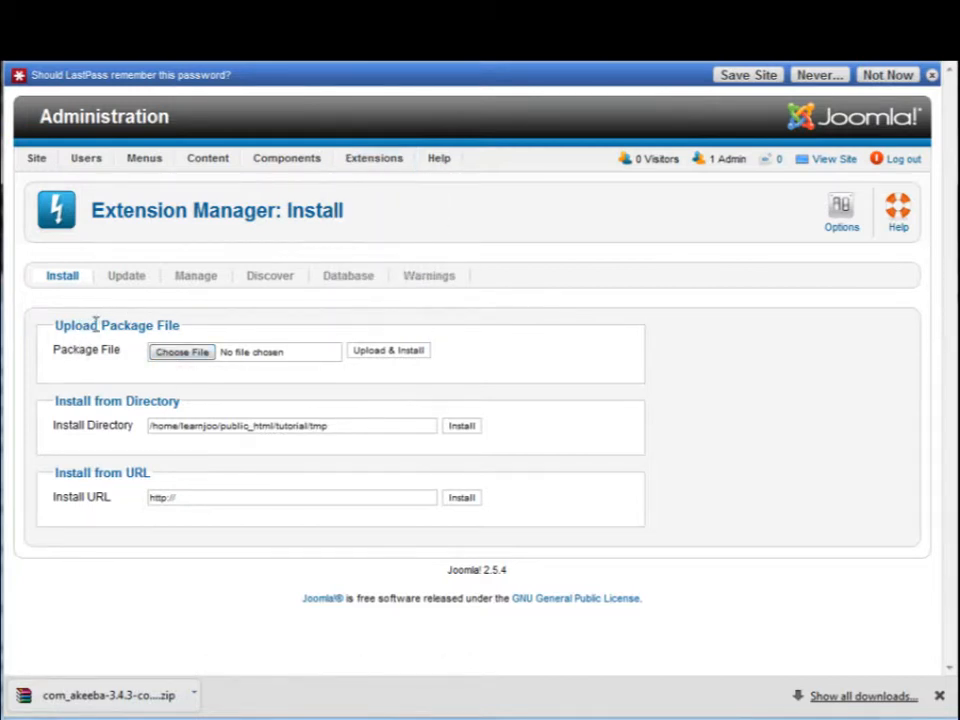
click(209, 356)
drag(589, 80, 588, 120)
click(516, 185)
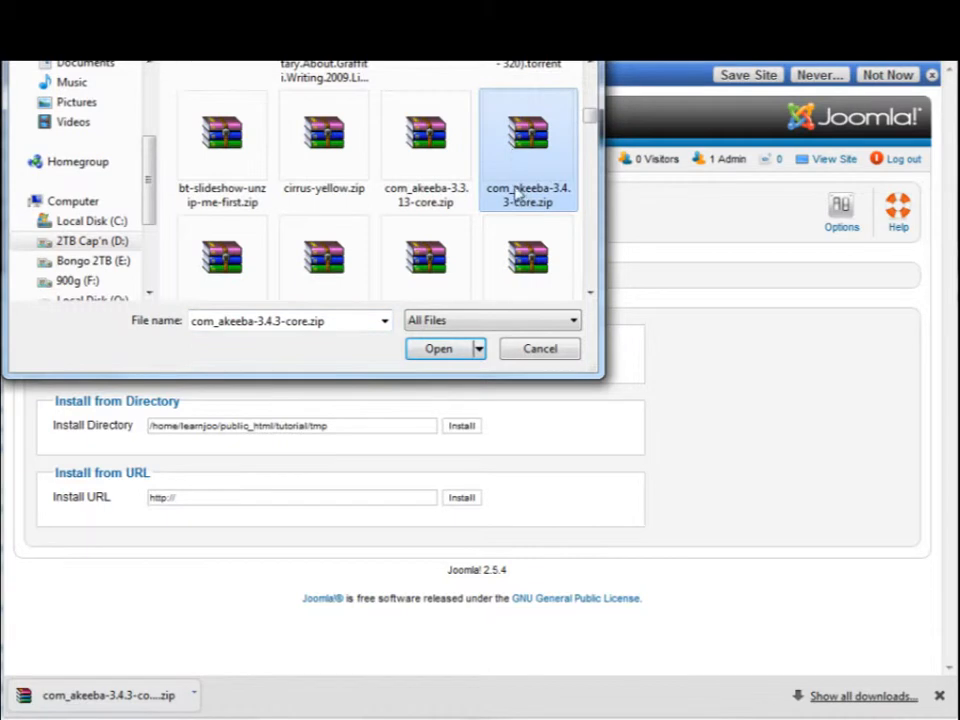
click(452, 352)
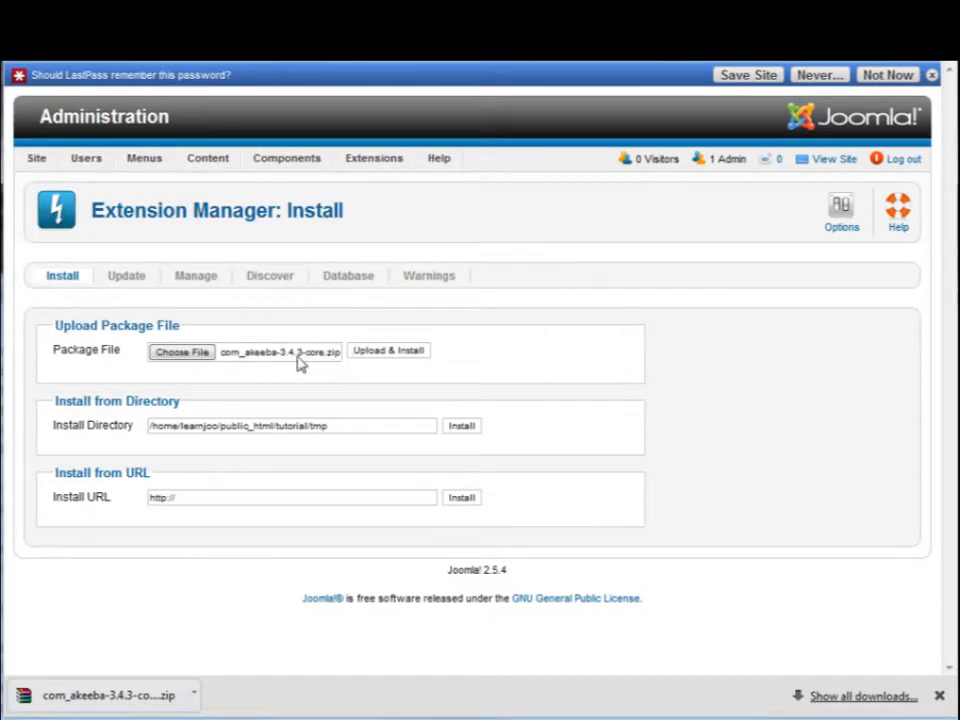
click(383, 358)
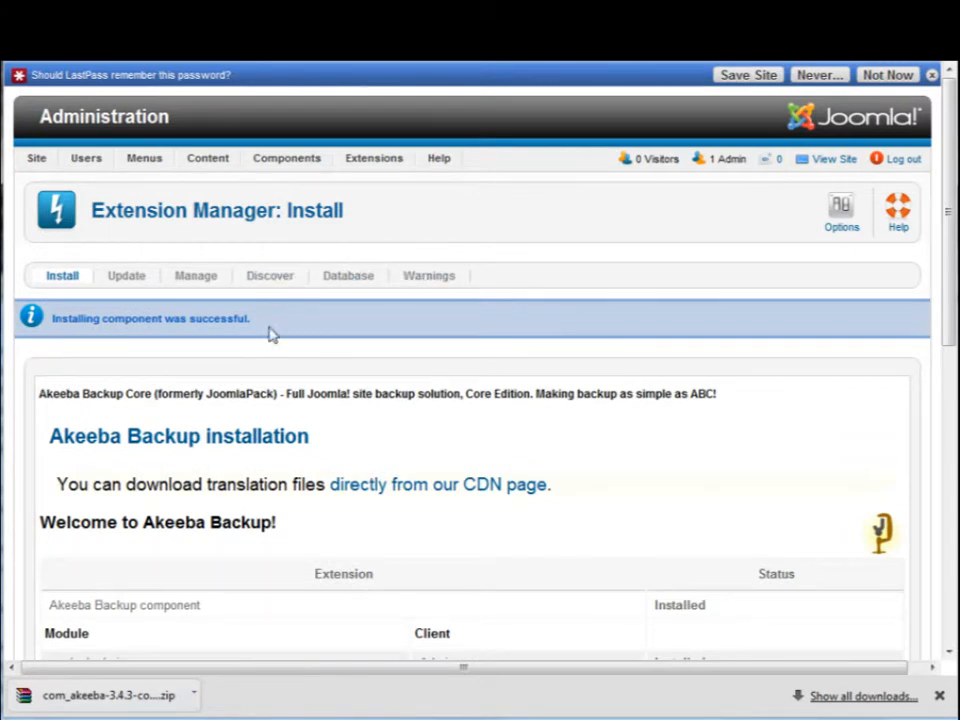
Step: Check the installation message and dismiss the LastPass prompt about remembering the password
scroll(400, 295, down, 3)
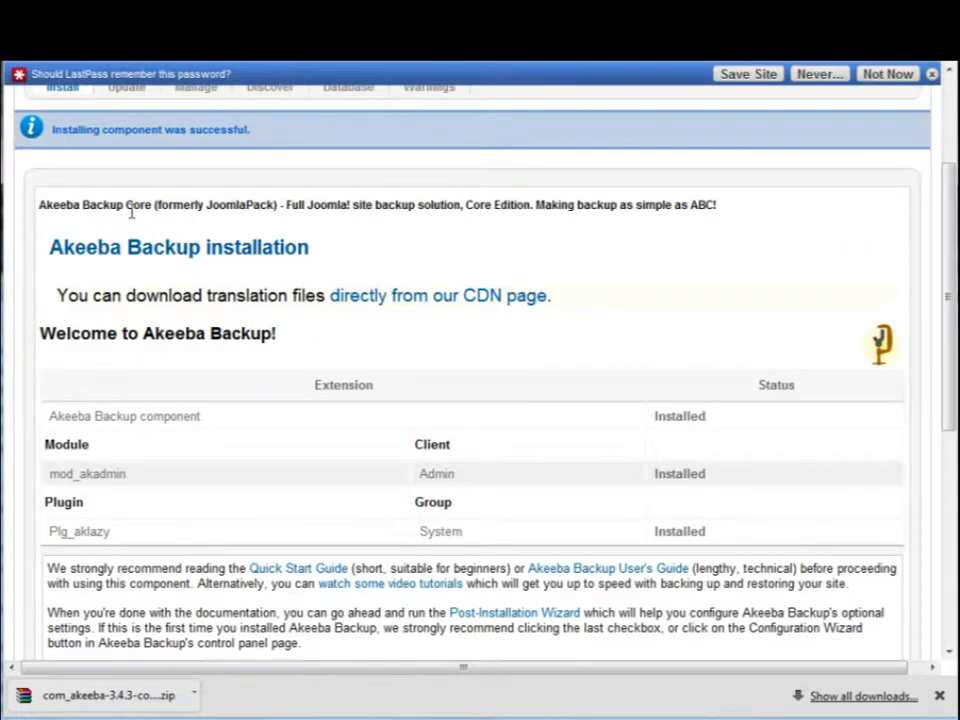
drag(80, 130, 306, 150)
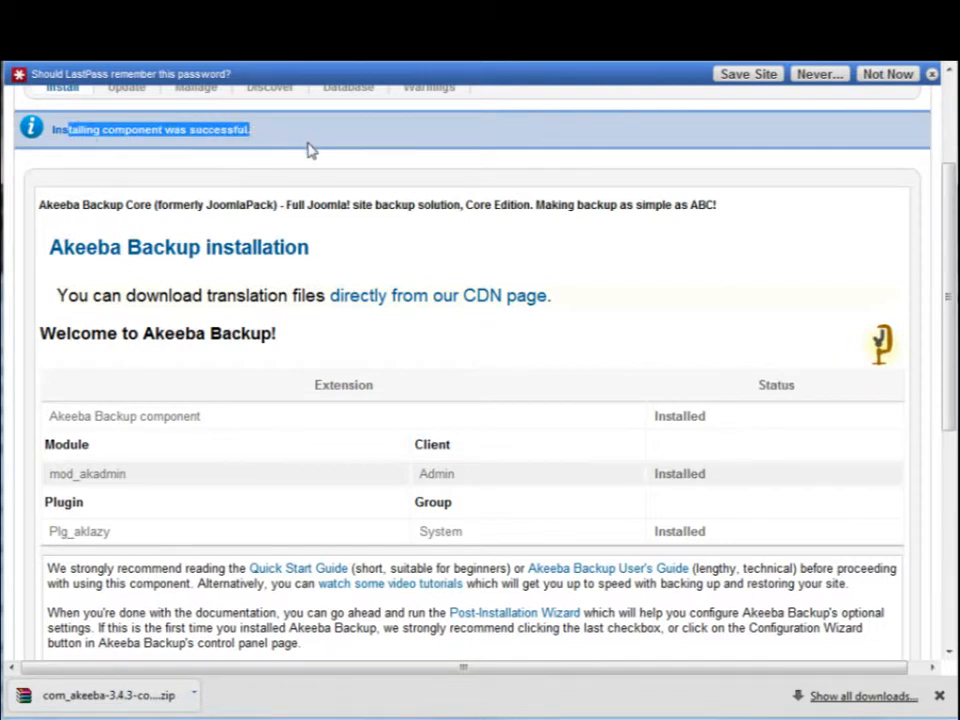
scroll(225, 223, up, 1)
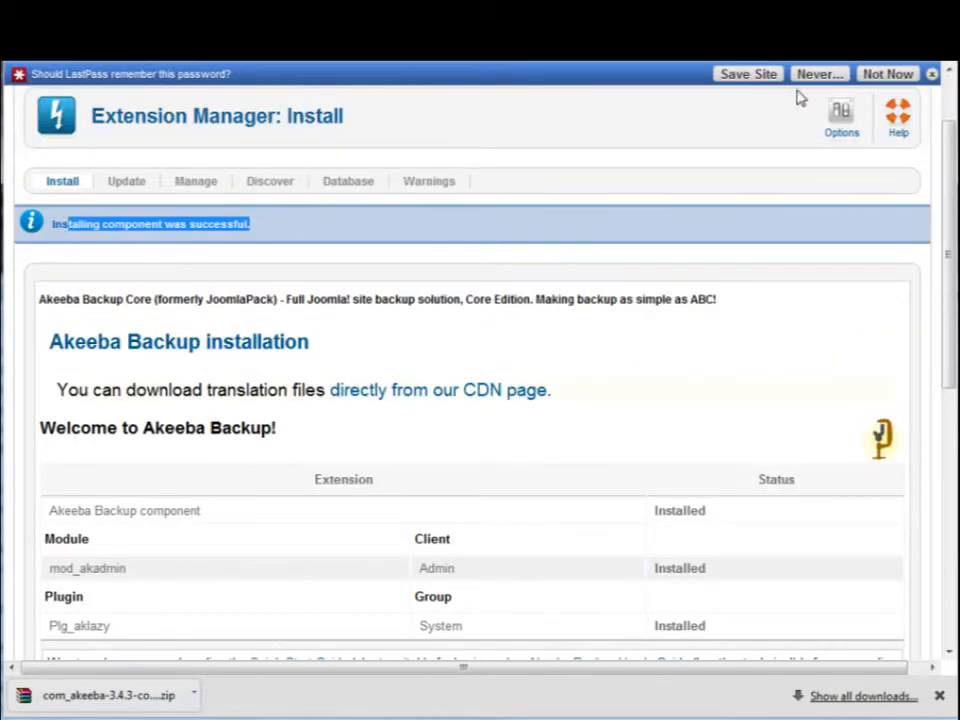
click(931, 73)
click(57, 199)
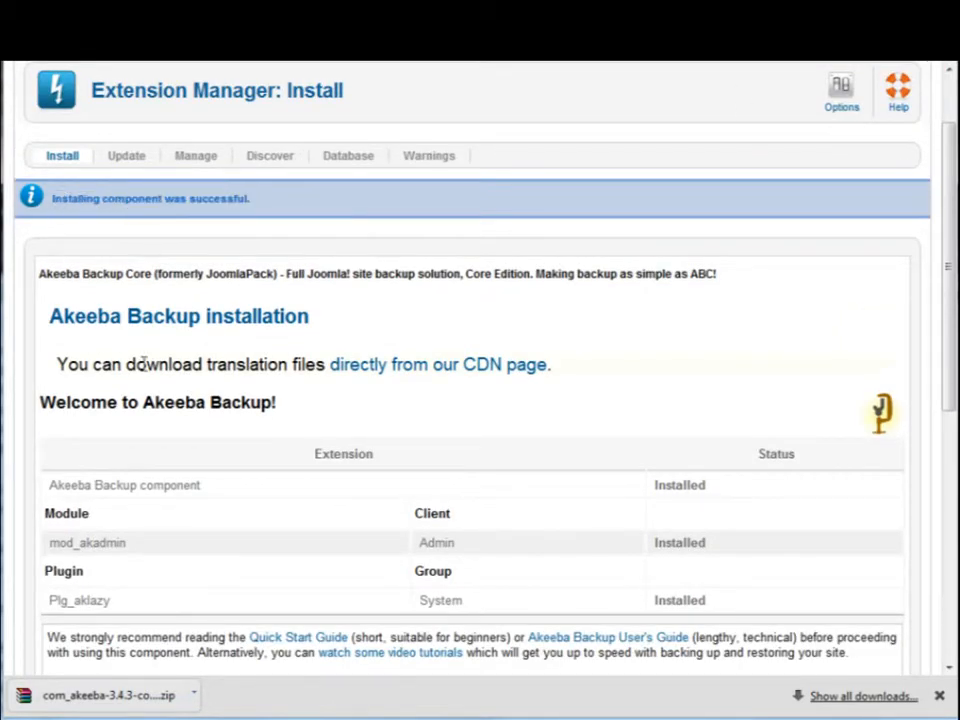
Step: Review the installed extensions table and the documentation, wizard and support notes on the Akeeba Backup installation page
scroll(176, 414, down, 1)
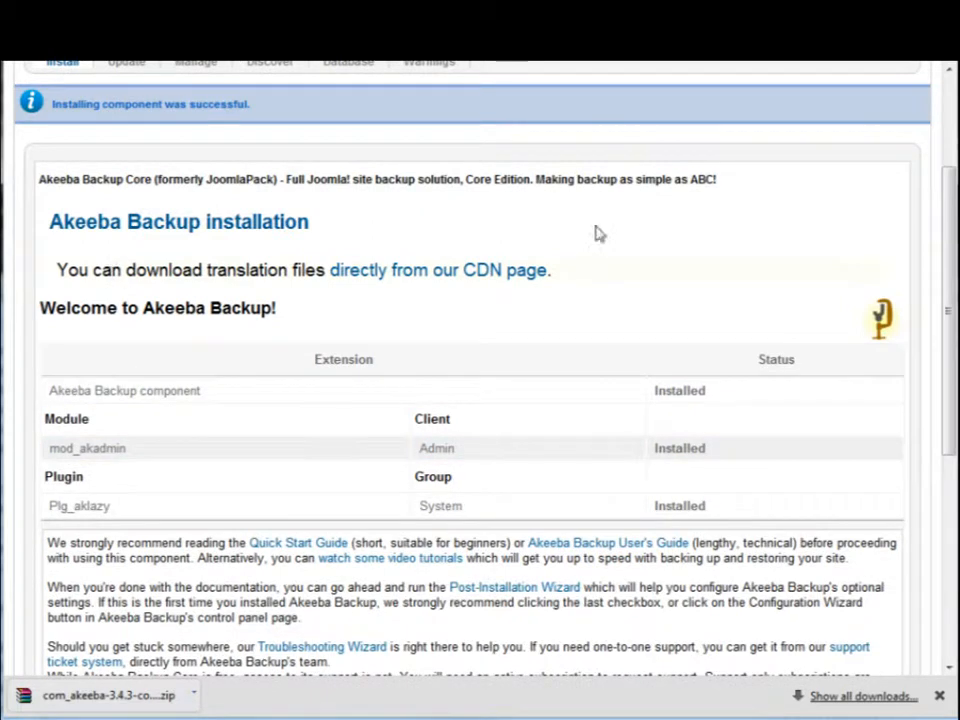
scroll(364, 424, down, 2)
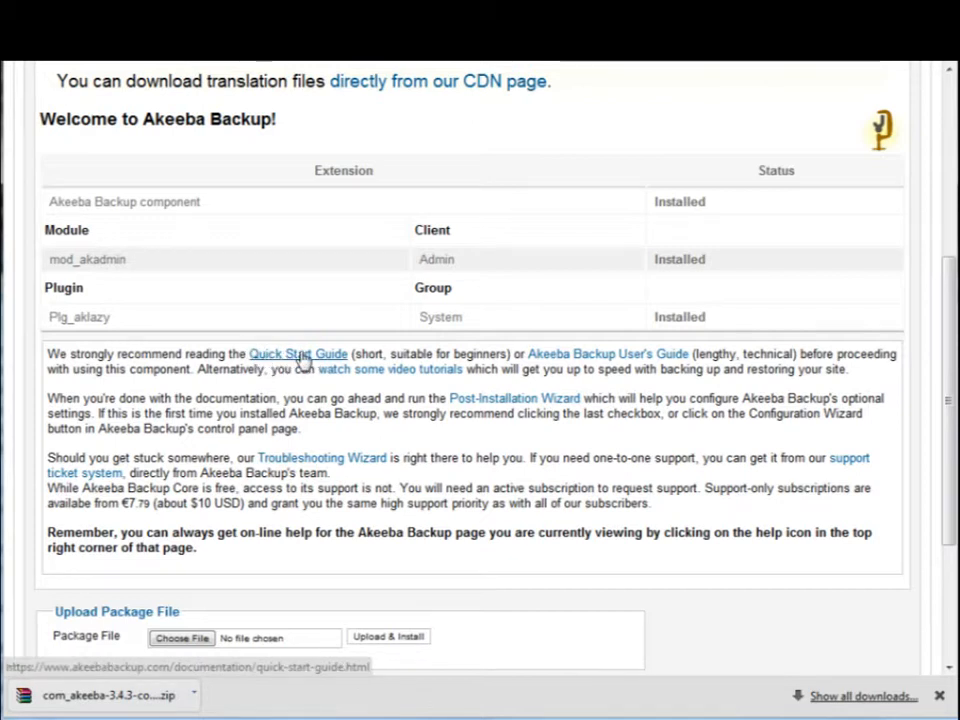
scroll(279, 491, down, 2)
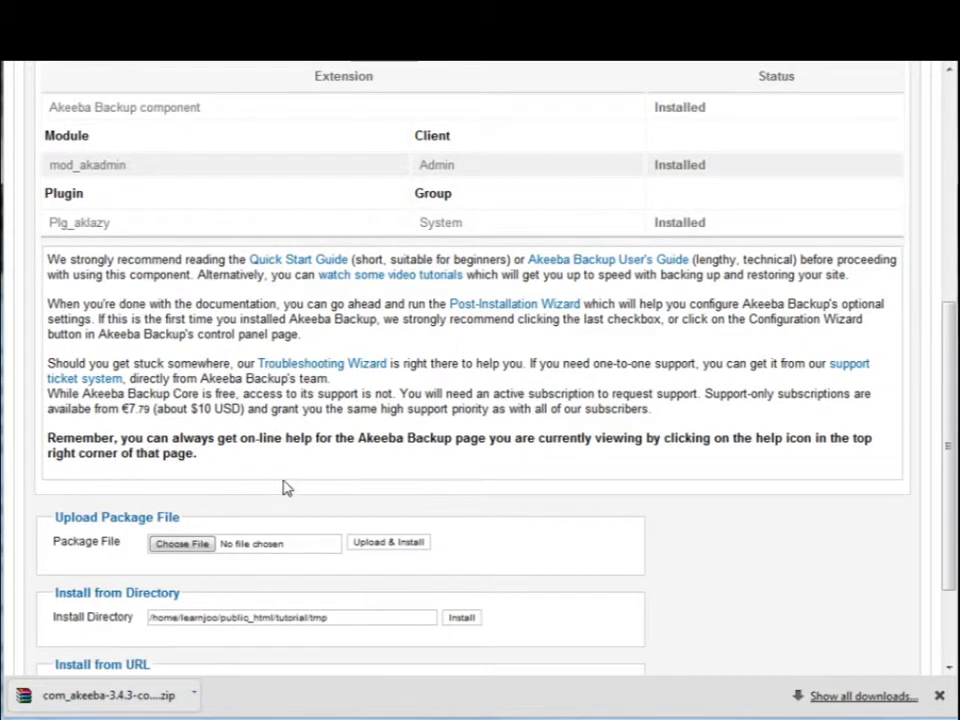
scroll(347, 444, down, 2)
scroll(342, 430, up, 7)
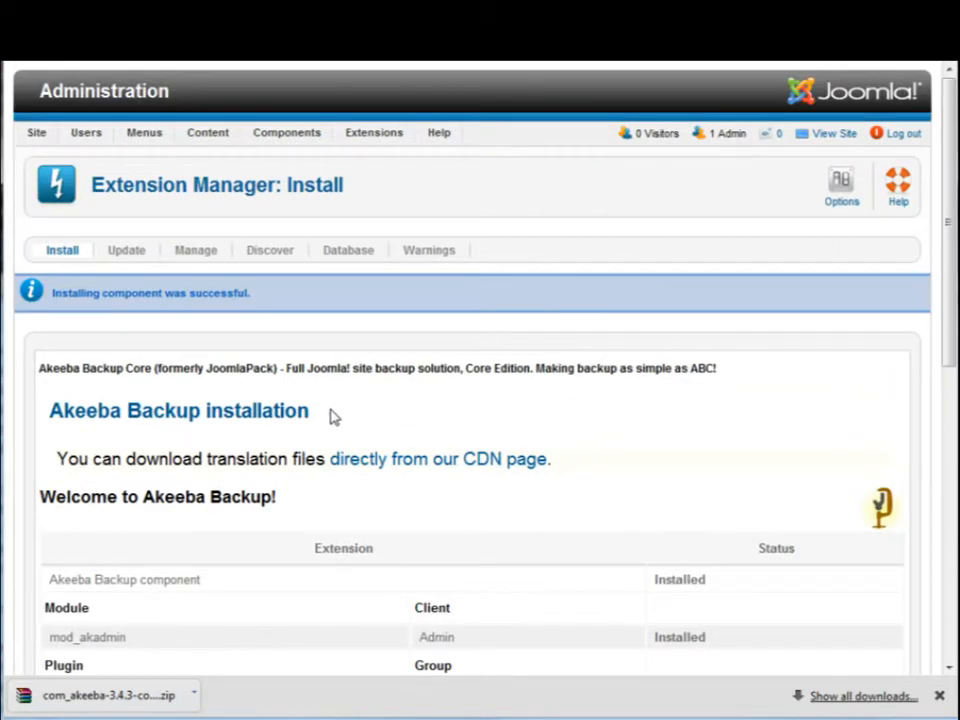
scroll(393, 410, down, 4)
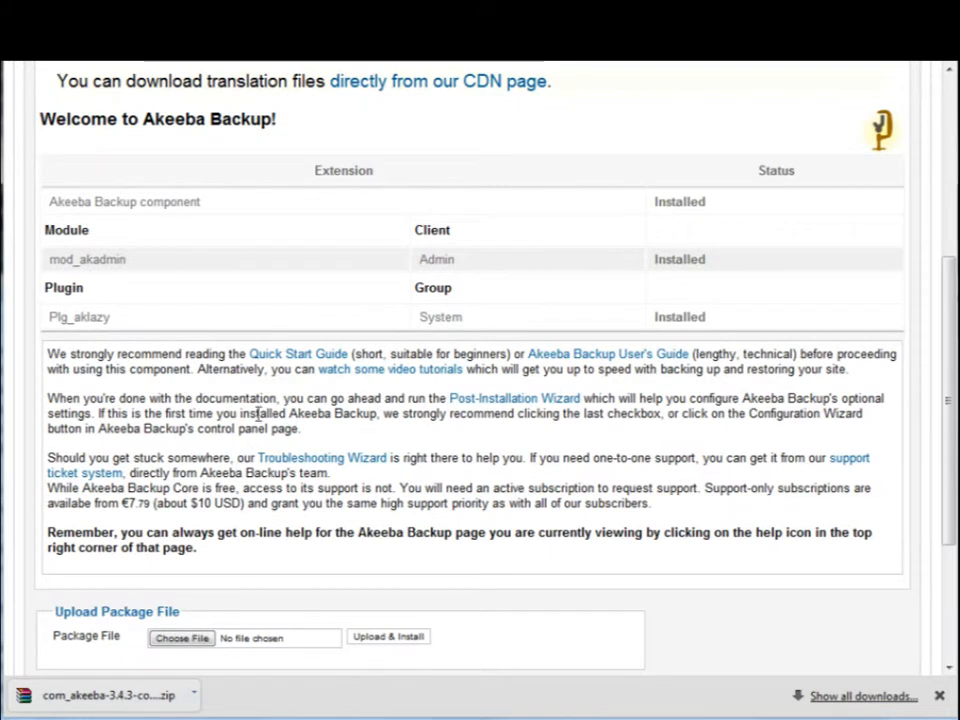
scroll(441, 375, up, 4)
scroll(354, 317, down, 2)
scroll(443, 394, down, 2)
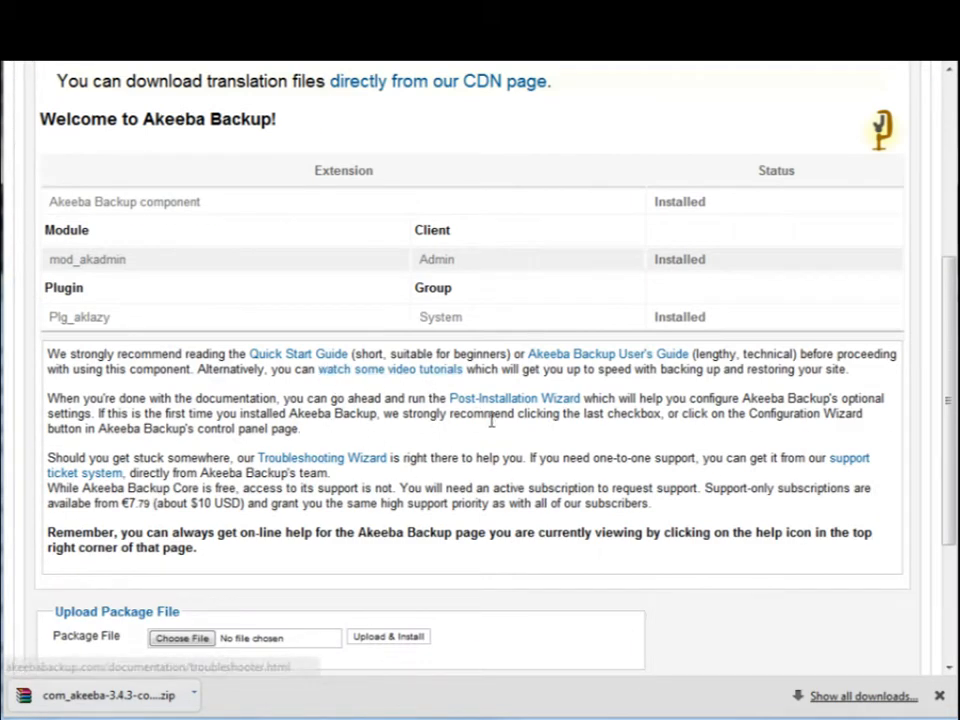
scroll(355, 353, up, 4)
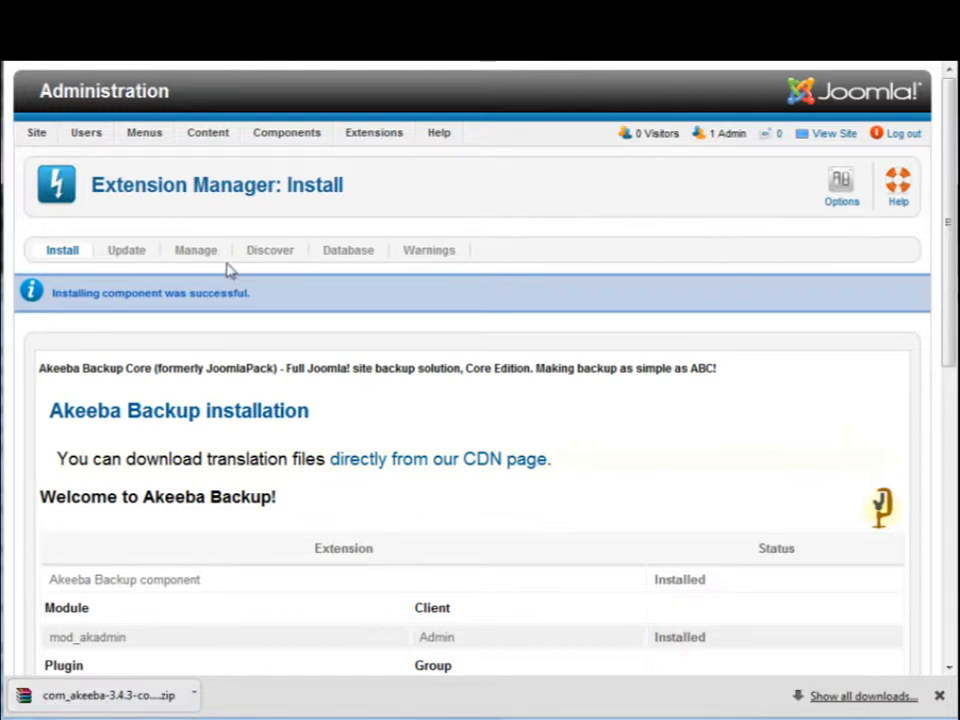
Step: Open the Akeeba Backup component and apply its post-installation preferences with Run the Configuration Wizard enabled
mouse_move(283, 133)
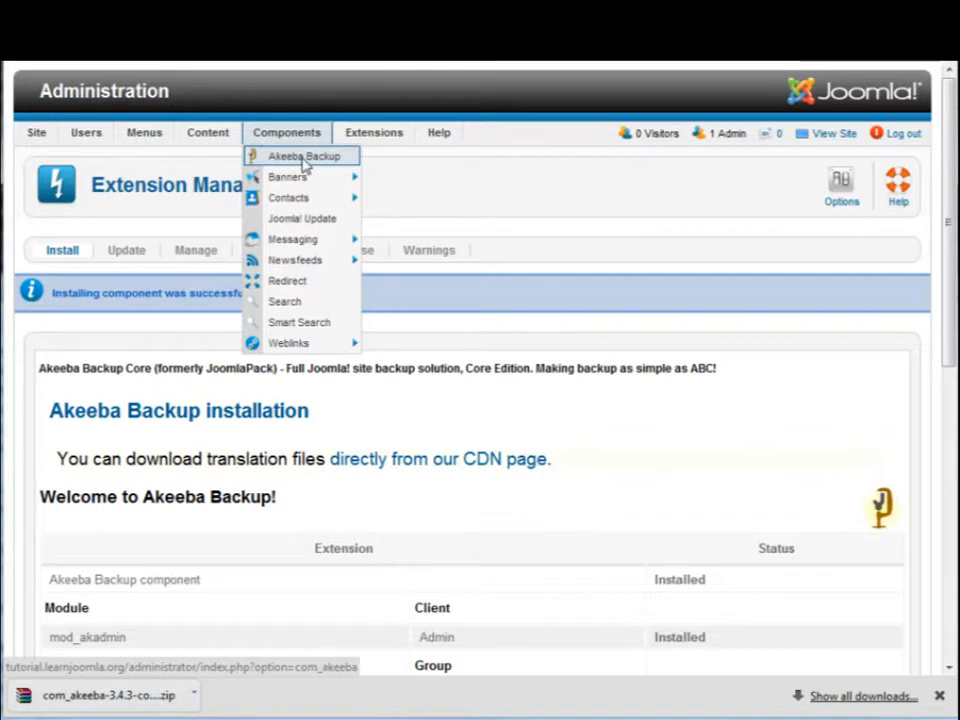
click(304, 160)
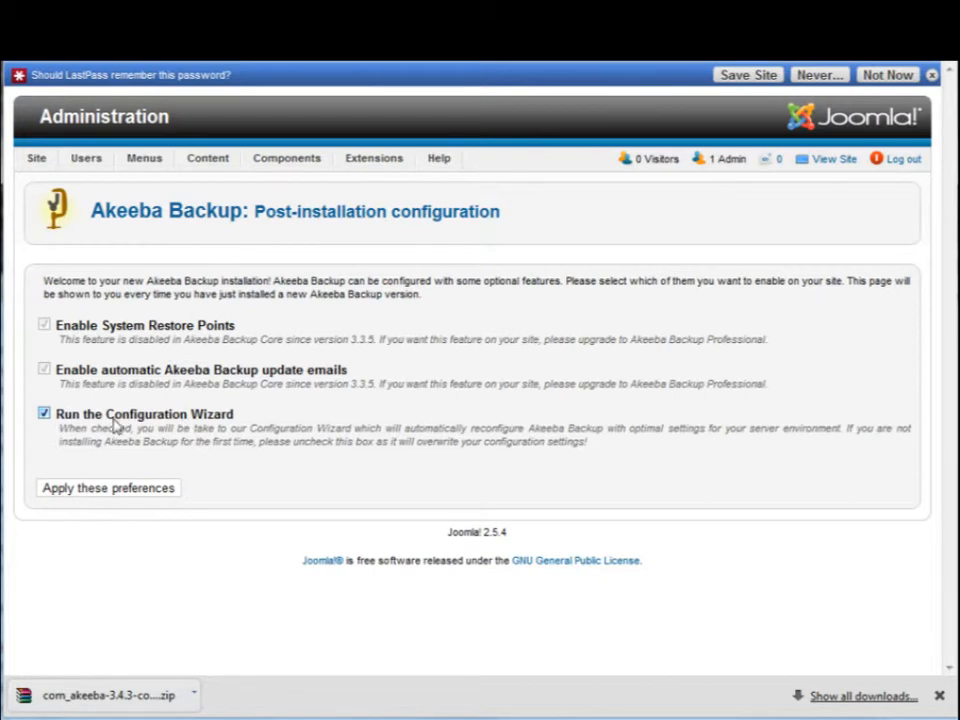
drag(118, 432, 156, 458)
click(156, 459)
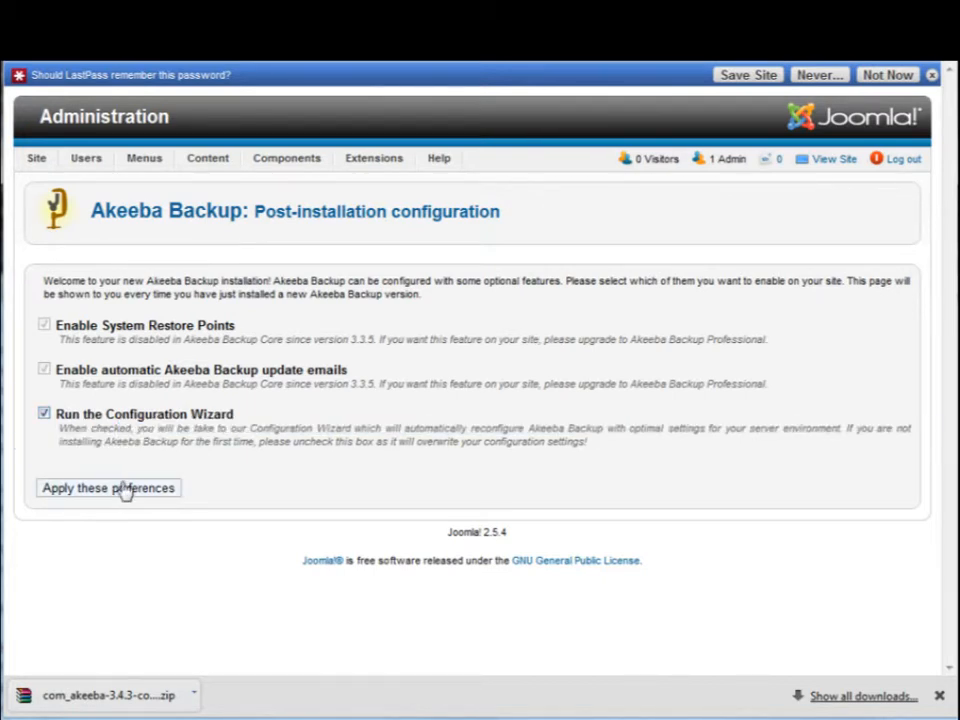
click(125, 489)
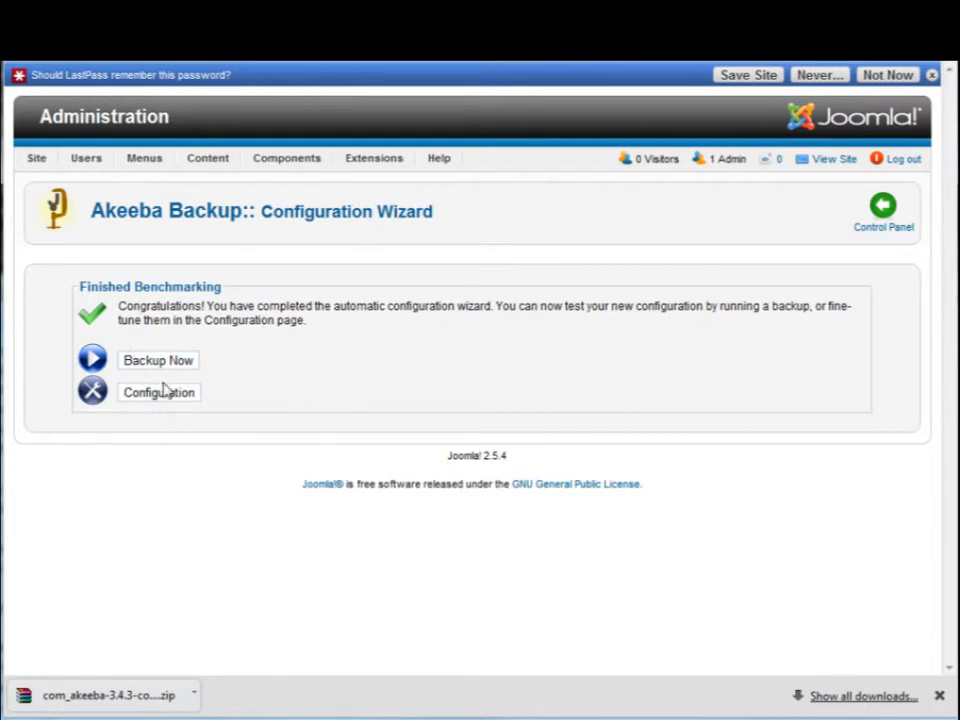
mouse_move(272, 165)
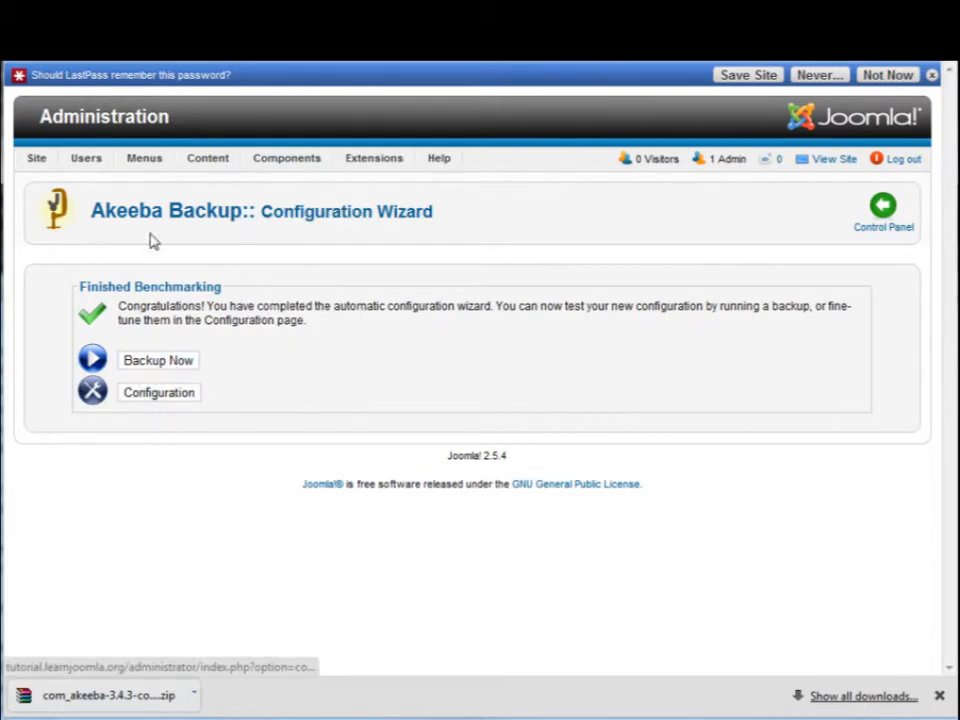
Step: Open the Akeeba Backup control panel and review its basic operations and backup exclusion options
click(301, 183)
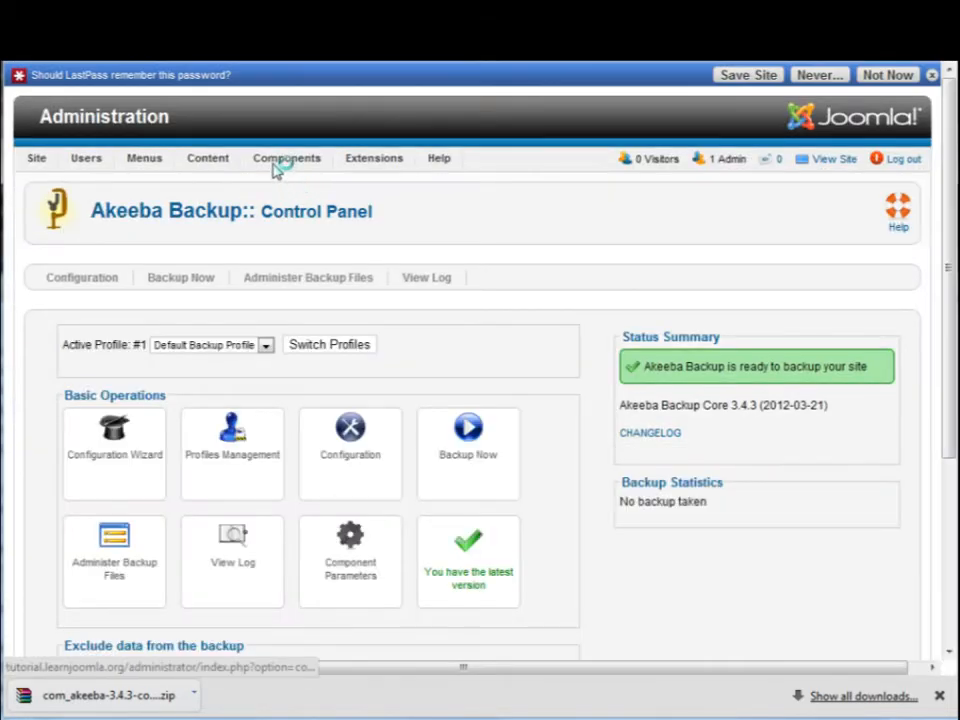
mouse_move(274, 165)
mouse_move(336, 204)
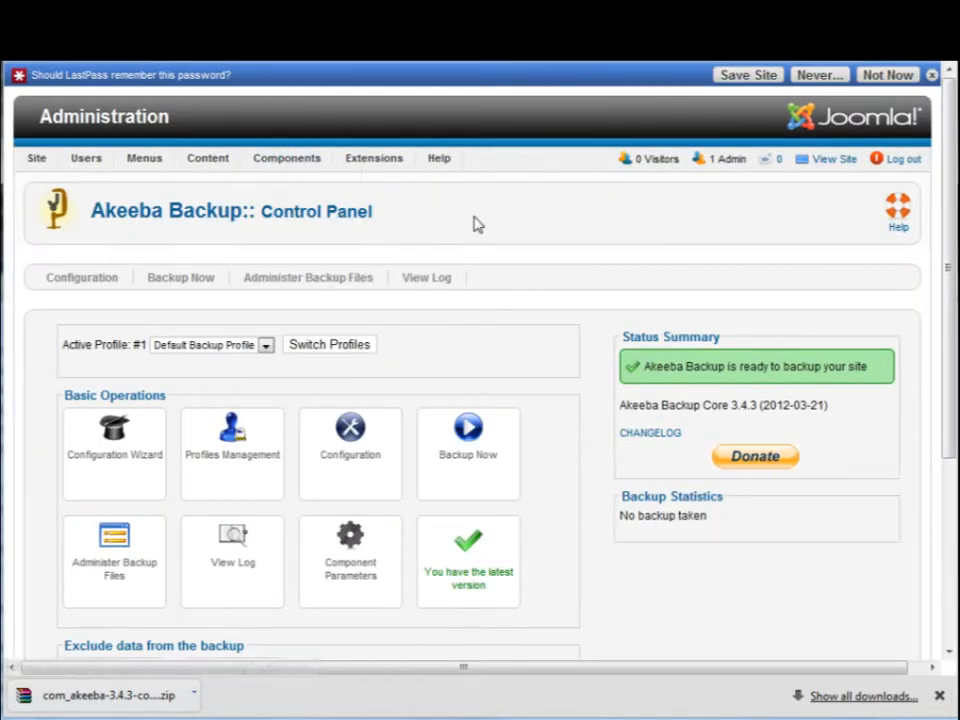
scroll(516, 287, down, 2)
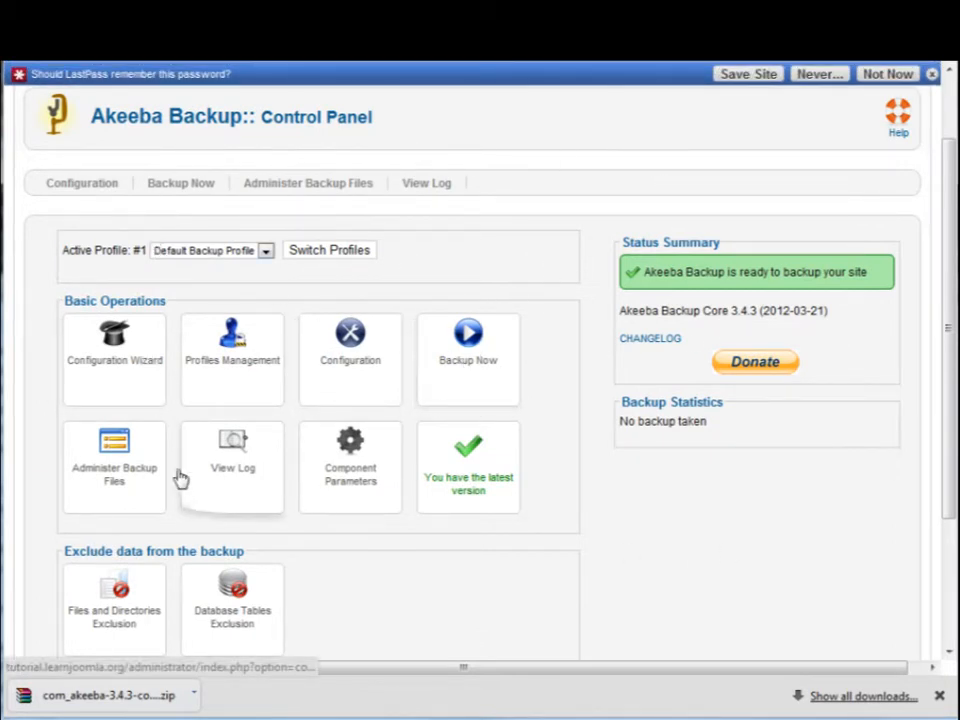
scroll(180, 470, down, 2)
scroll(278, 489, up, 4)
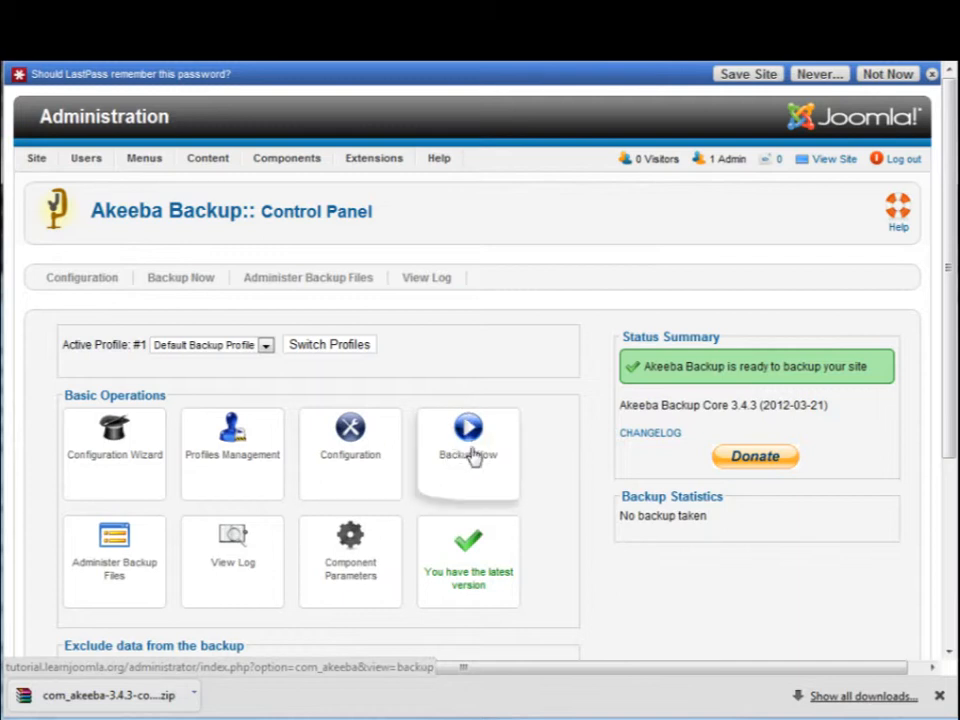
Step: Run a new backup with the Default Backup Profile and the backup comment "Fresh install"
click(474, 440)
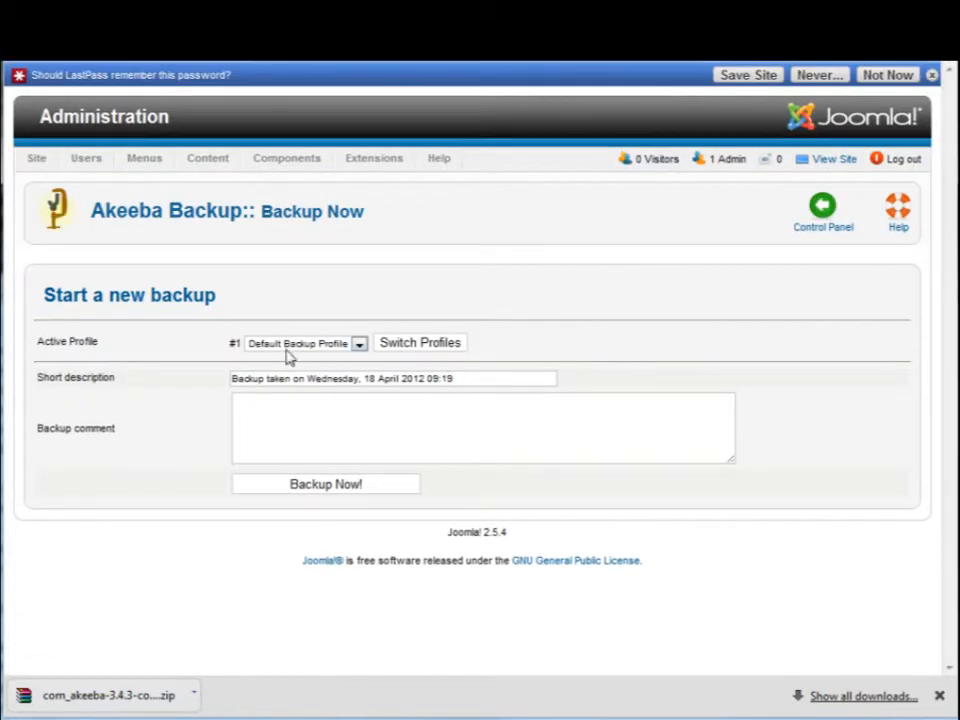
click(336, 415)
text(Fresh install)
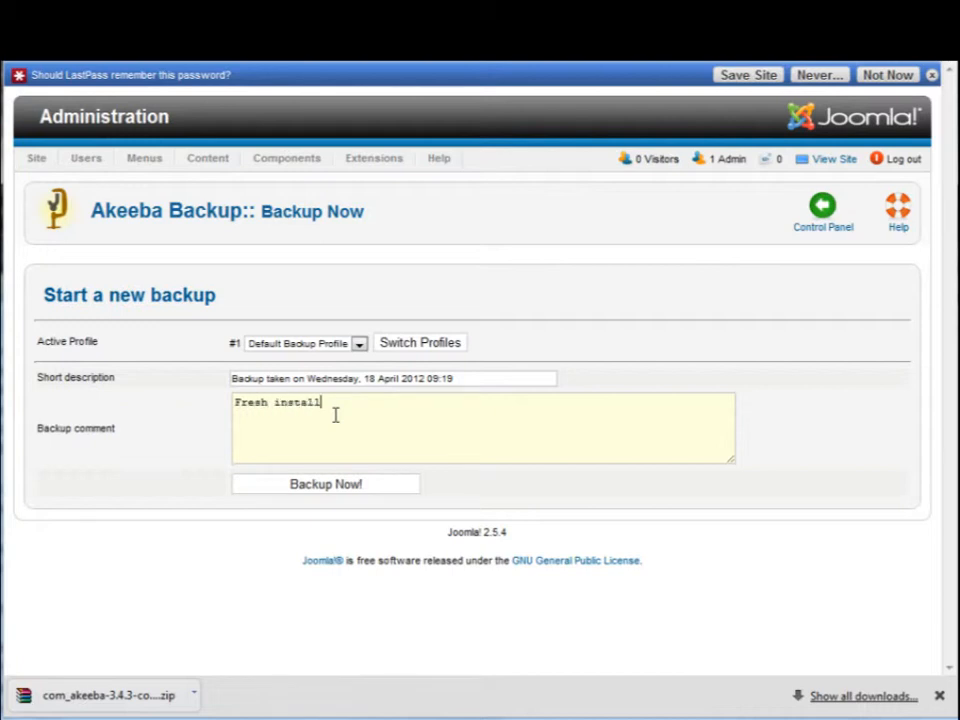
click(321, 485)
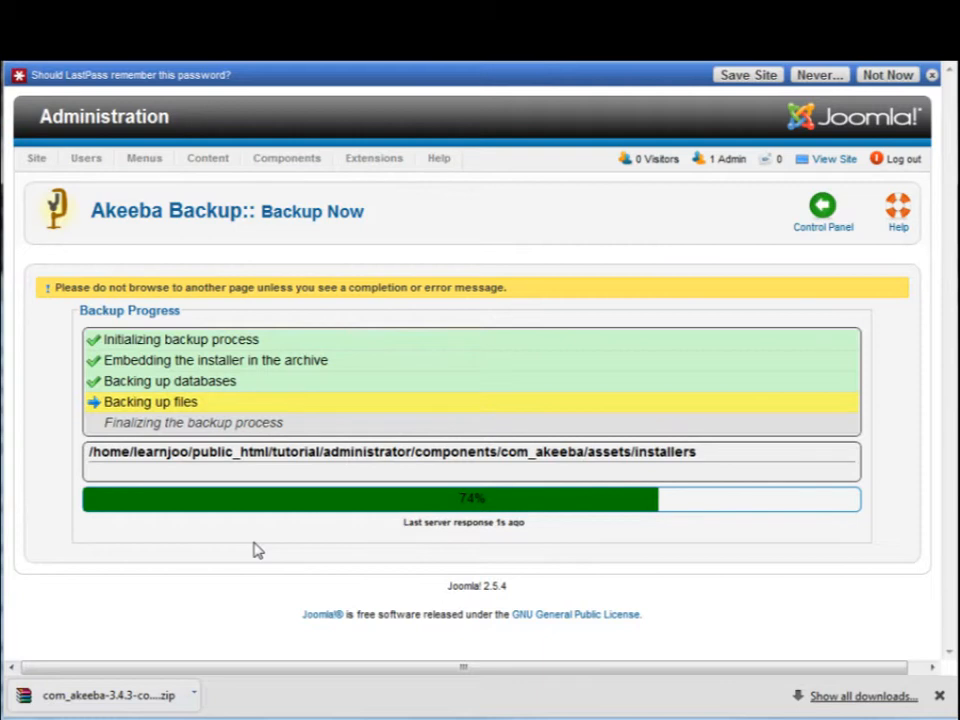
drag(240, 381, 199, 401)
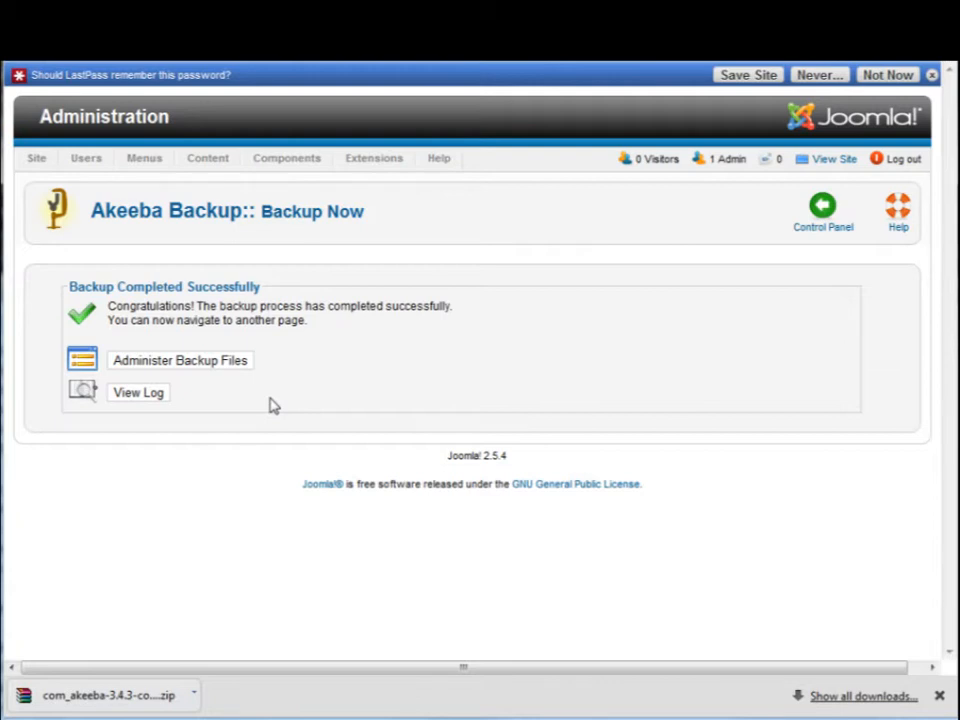
Step: Open the list of backup files and examine the site name and date in the new archive's file name
click(166, 368)
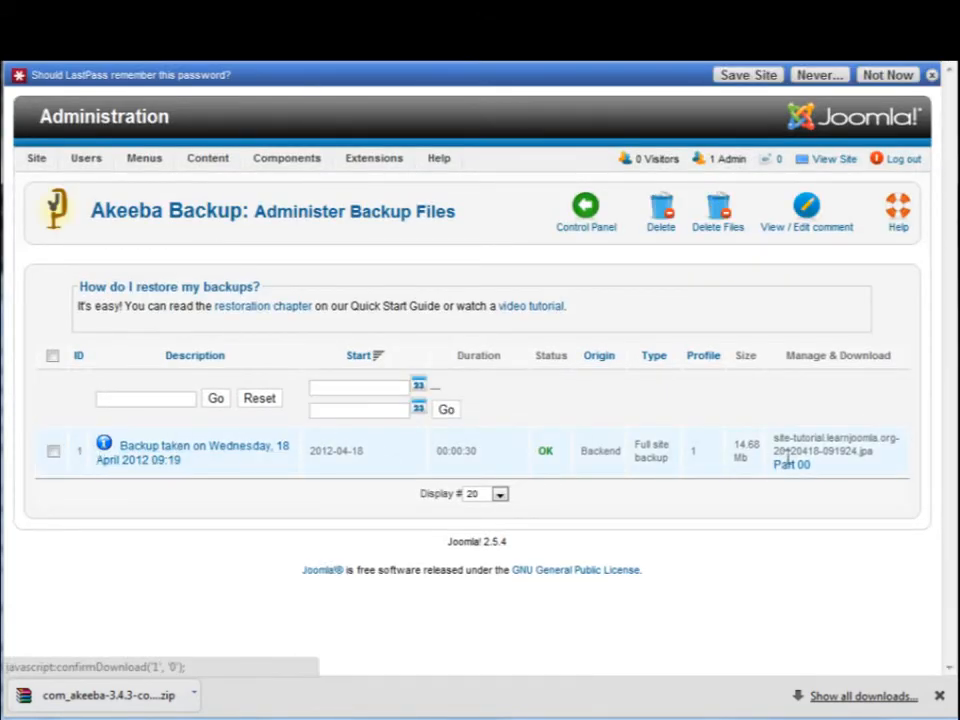
drag(779, 438, 886, 440)
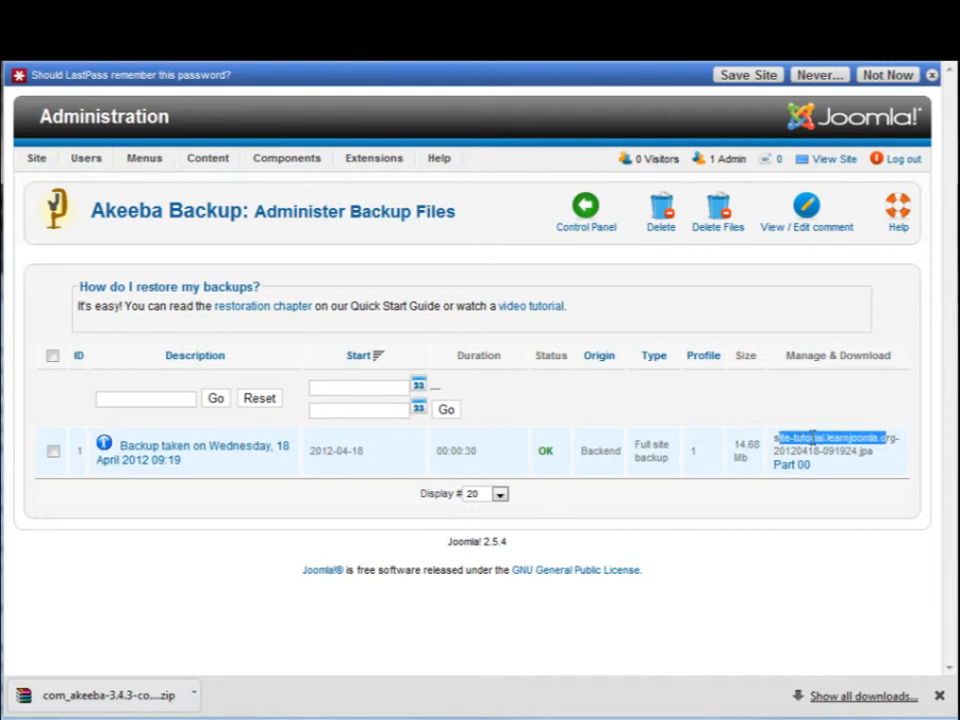
drag(785, 451, 871, 452)
click(878, 457)
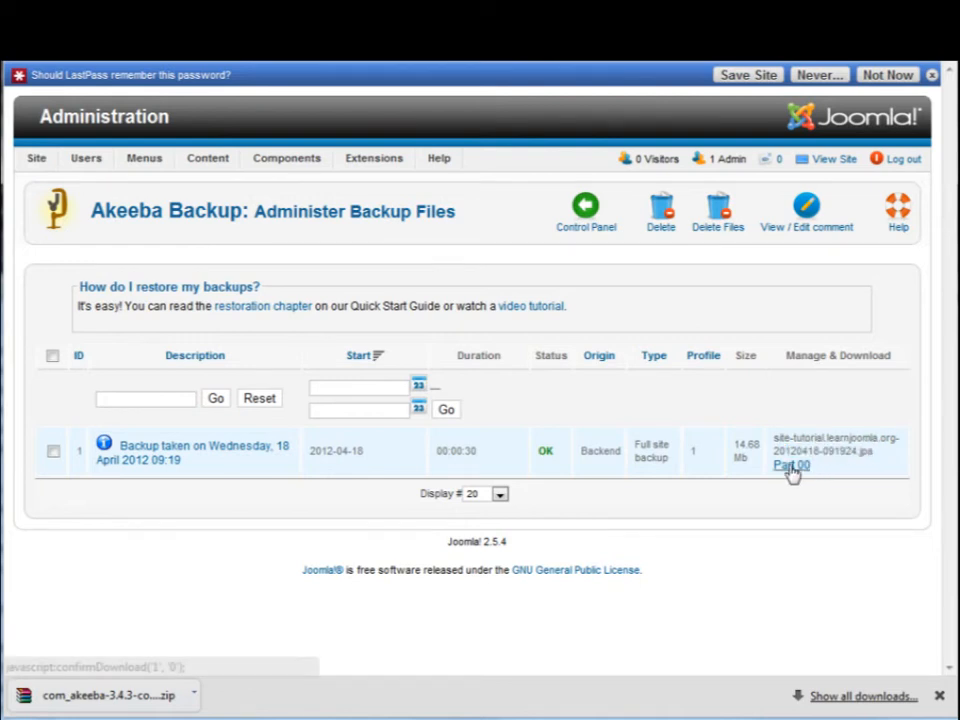